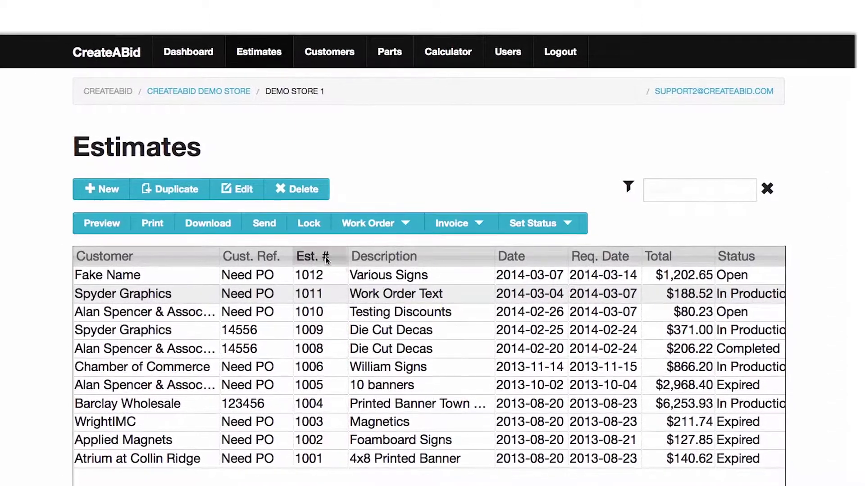
text(120)
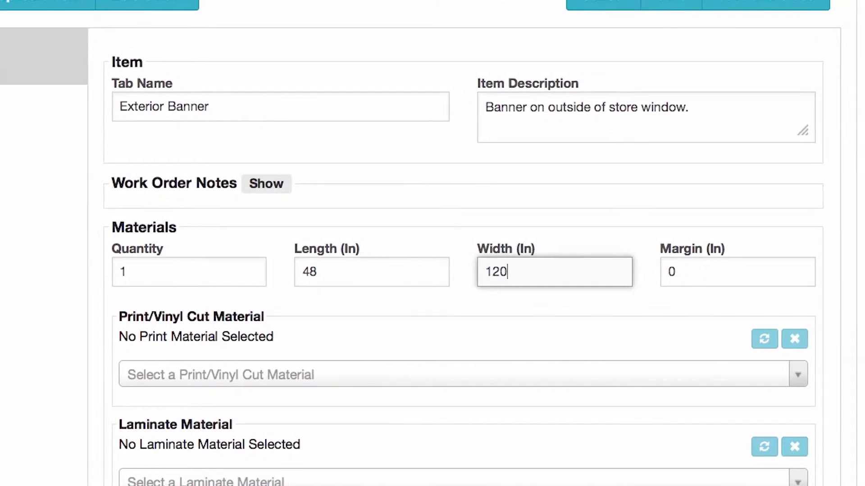
Step: Confirm the Exterior Banner width of 120 inches and move to the Margin field
key(Tab)
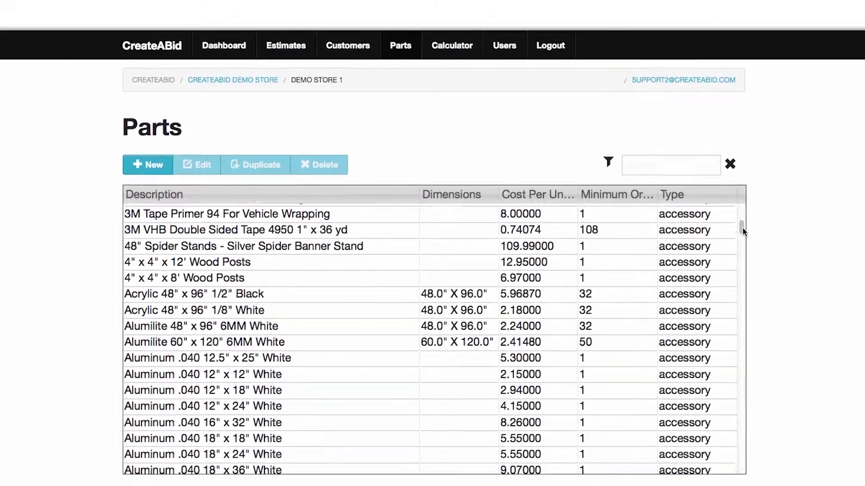
scroll(754, 238, down, 1)
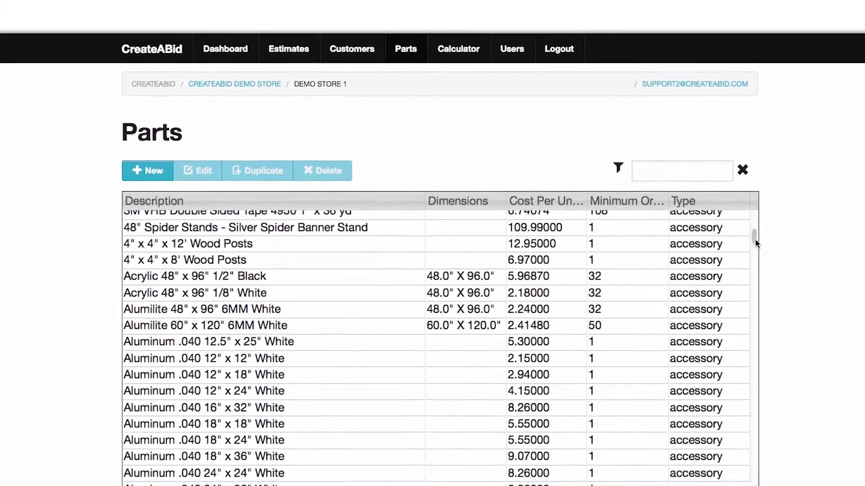
scroll(767, 253, down, 4)
scroll(782, 271, down, 3)
scroll(791, 279, down, 3)
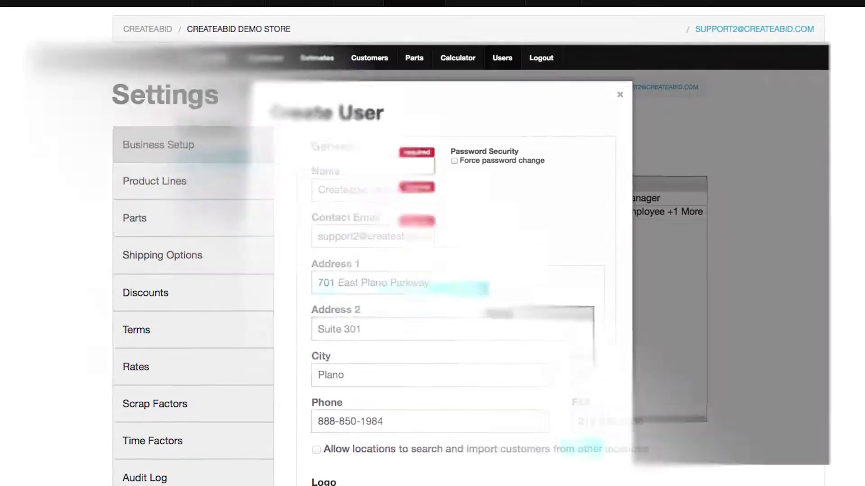
text(james)
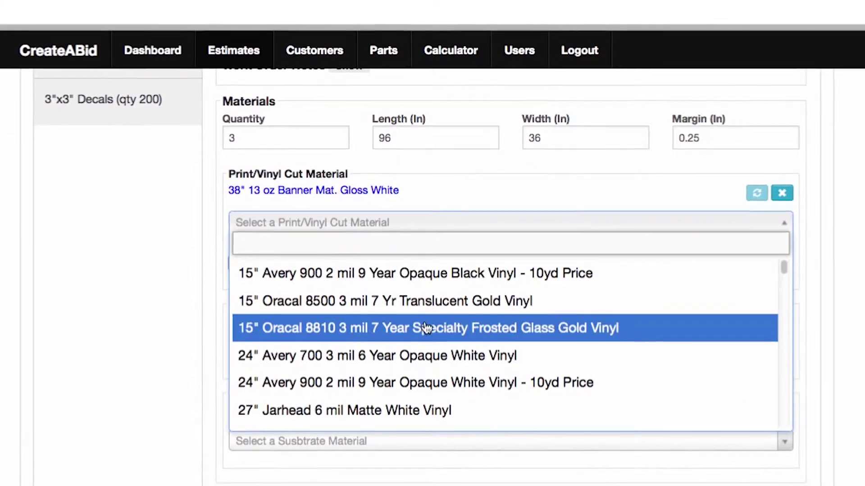
Step: Give the decals item 15" Oracal 8810 Frosted Glass Gold Vinyl and 36" Lamex Perf PVC clear laminate
click(424, 329)
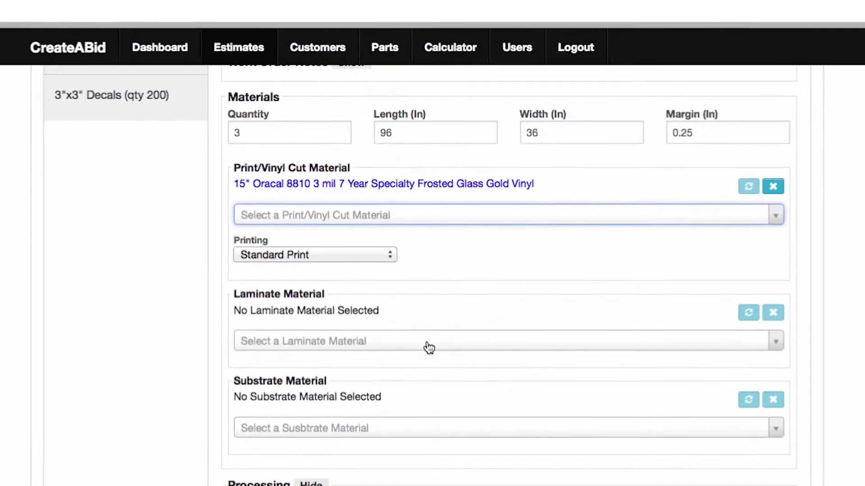
click(429, 348)
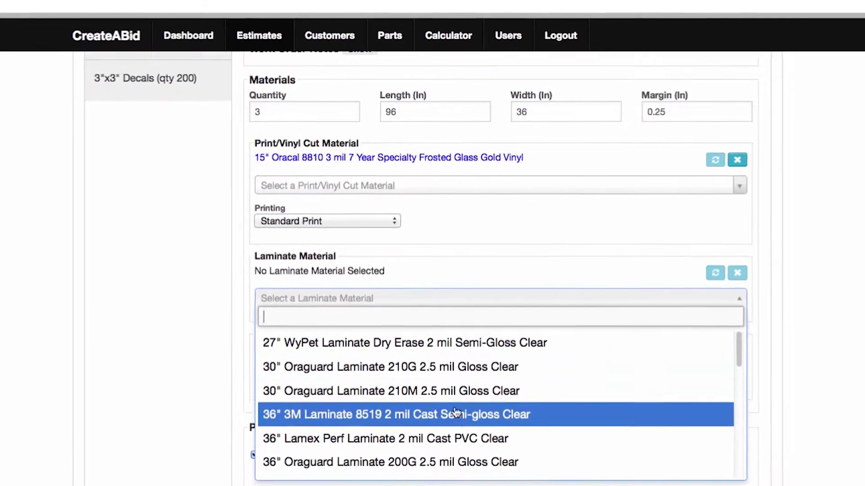
click(454, 438)
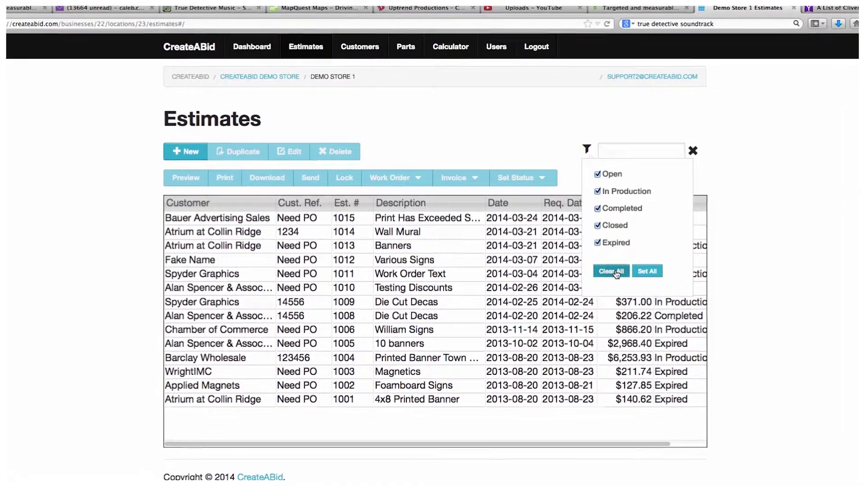
Step: Clear all status checkboxes in the Estimates filter, leaving the Demo Store 1 list empty
click(618, 273)
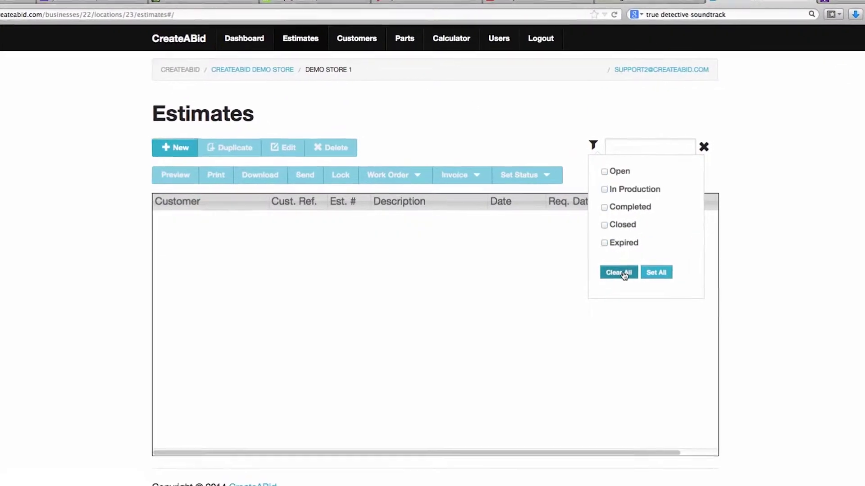